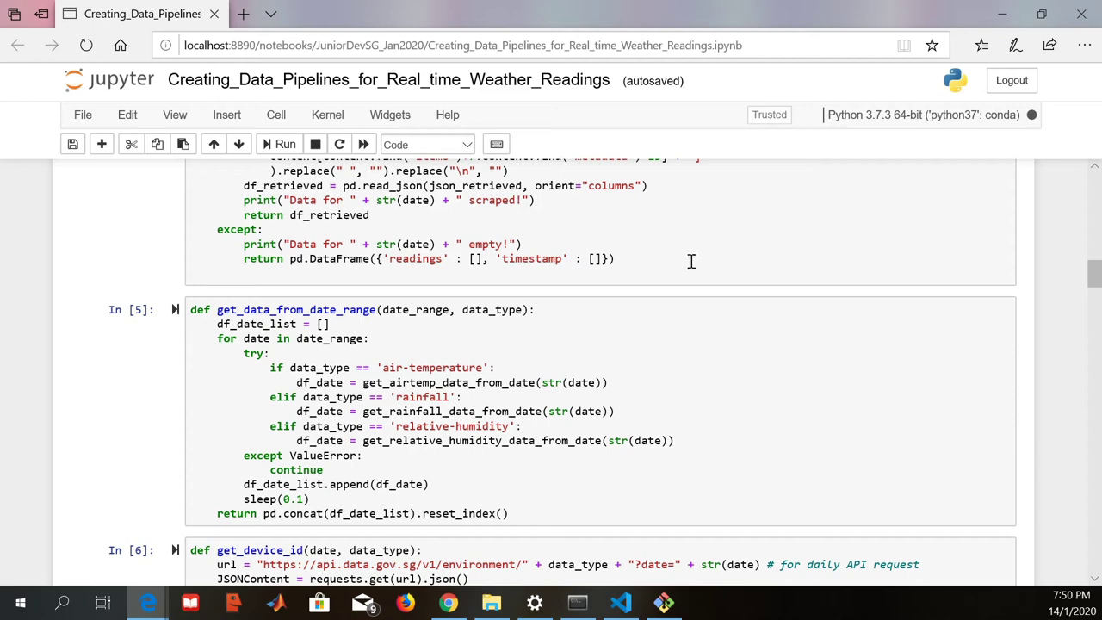
Step: Switch to the MINGW64 terminal where the scraping script is waiting for a station ID
{"action": "key", "text": "alt+Tab"}
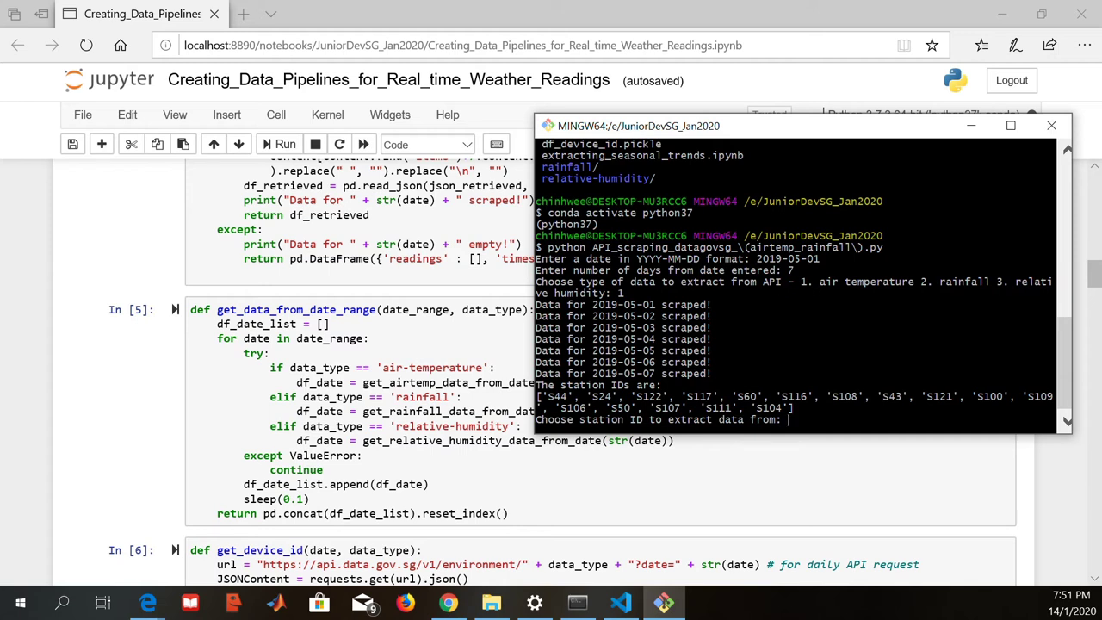
Step: Enter station ID S24 to start the scrape, then return to the Jupyter notebook in Edge
{"action": "type", "text": "S24"}
{"action": "key", "text": "Return"}
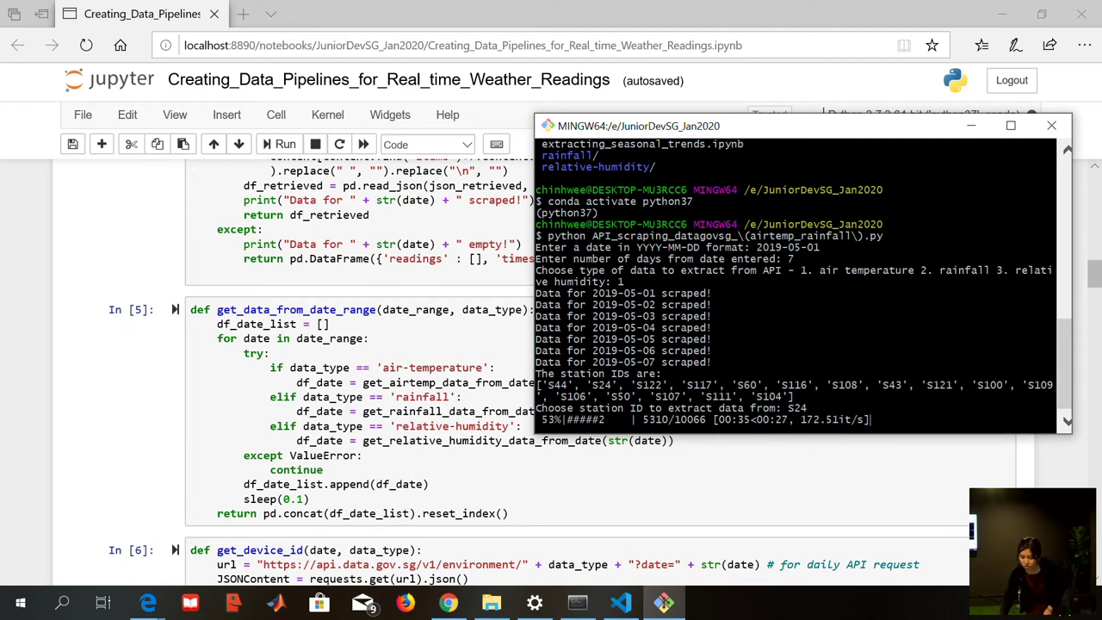
{"action": "key", "text": "alt+Tab"}
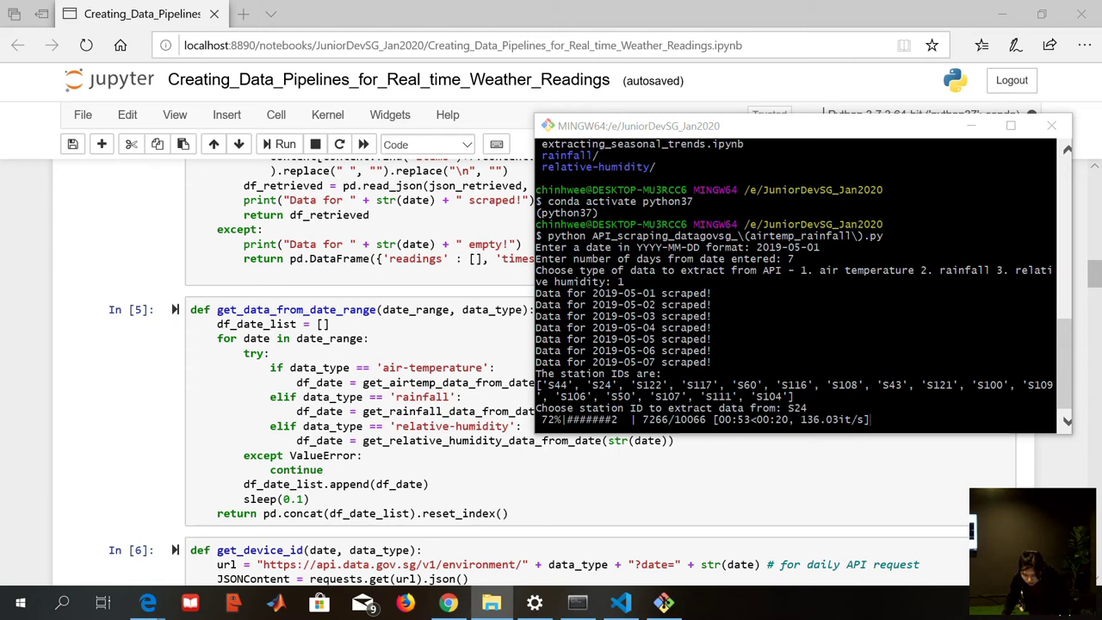
{"action": "left_click", "coordinate": [385, 258]}
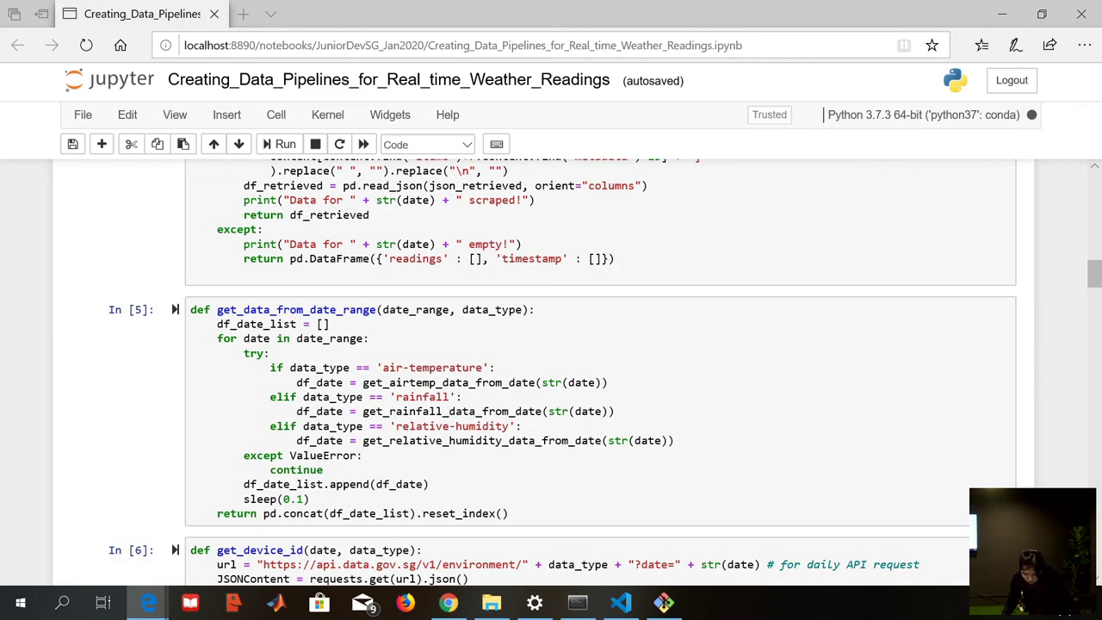
Step: Drag the extracting_seasonal_trends notebook window onto the screen and maximize it
{"action": "left_click_drag", "start_coordinate": [35, 129], "coordinate": [579, 102]}
{"action": "double_click", "coordinate": [864, 90]}
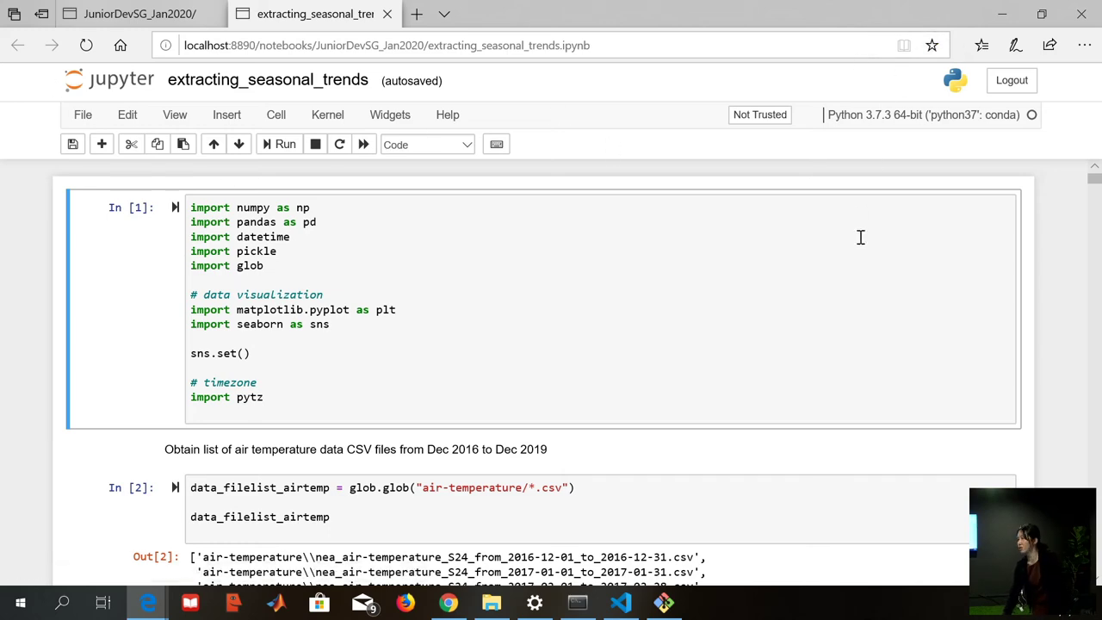
Step: Scroll down to the Out[17] scatter plot of mean hourly air temperature at Changi
{"action": "scroll", "coordinate": [864, 240], "scroll_direction": "down", "scroll_amount": 3}
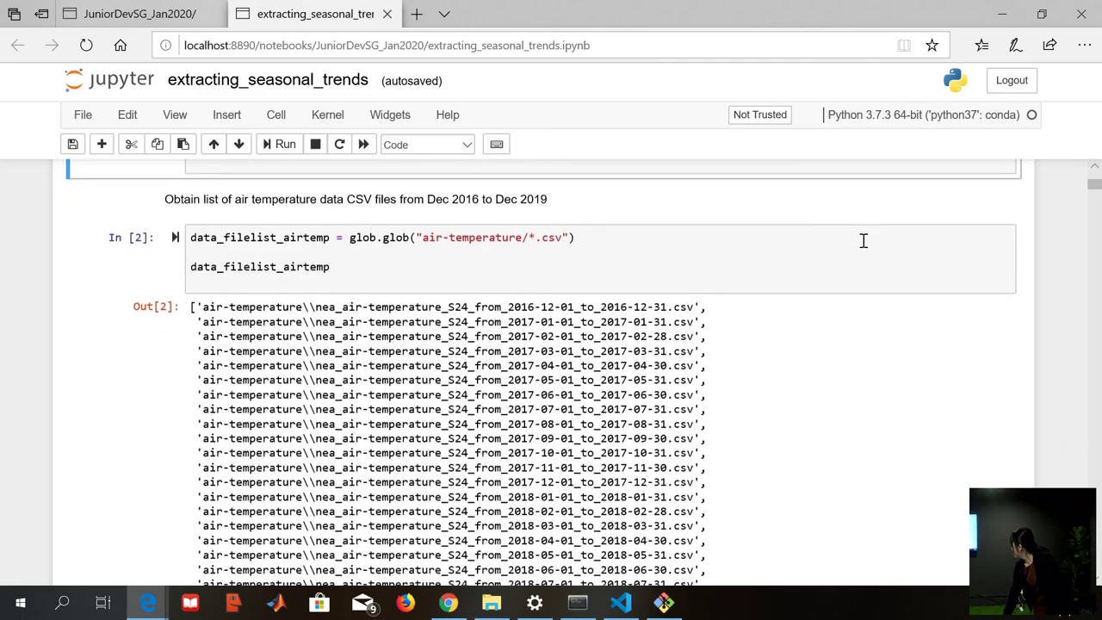
{"action": "scroll", "coordinate": [864, 241], "scroll_direction": "down", "scroll_amount": 7}
{"action": "scroll", "coordinate": [864, 240], "scroll_direction": "down", "scroll_amount": 15}
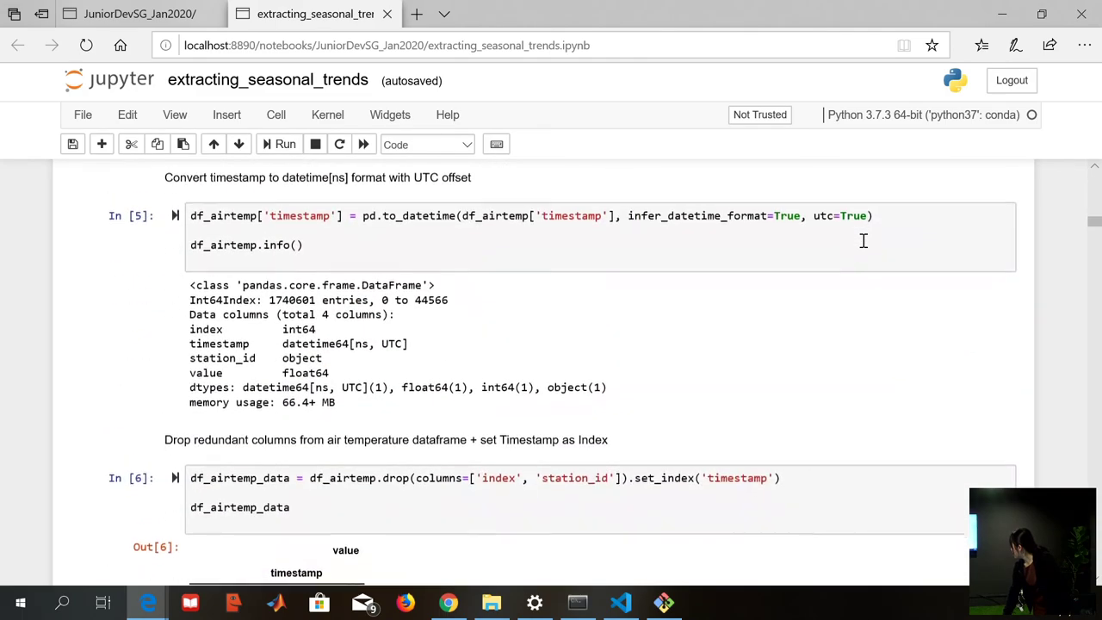
{"action": "scroll", "coordinate": [864, 240], "scroll_direction": "down", "scroll_amount": 20}
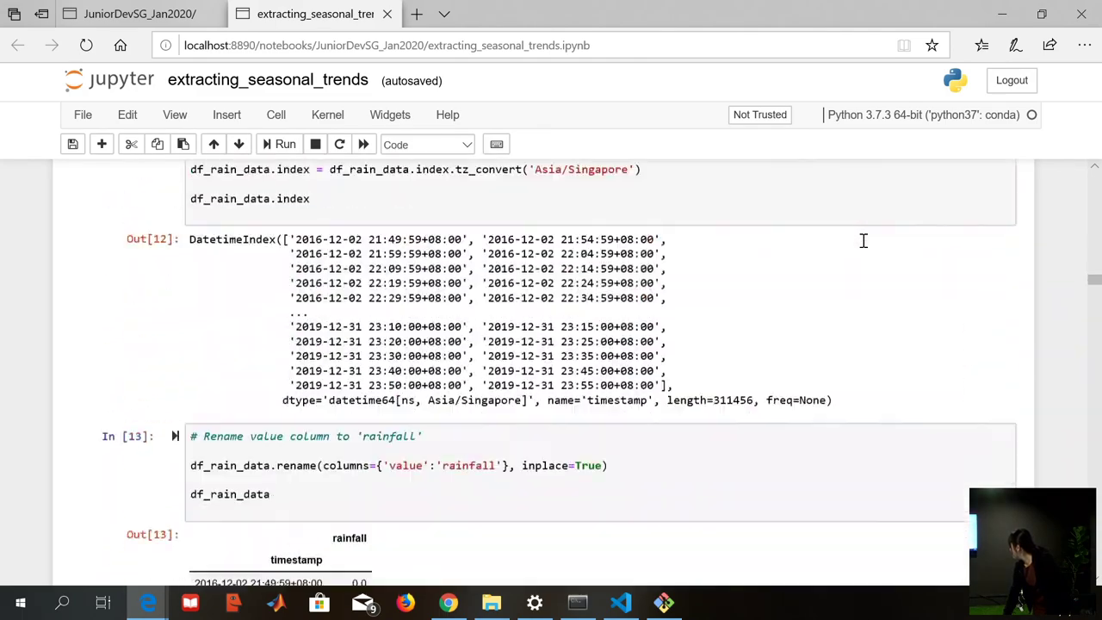
{"action": "scroll", "coordinate": [864, 240], "scroll_direction": "down", "scroll_amount": 10}
{"action": "scroll", "coordinate": [864, 241], "scroll_direction": "up", "scroll_amount": 15}
{"action": "scroll", "coordinate": [863, 240], "scroll_direction": "up", "scroll_amount": 15}
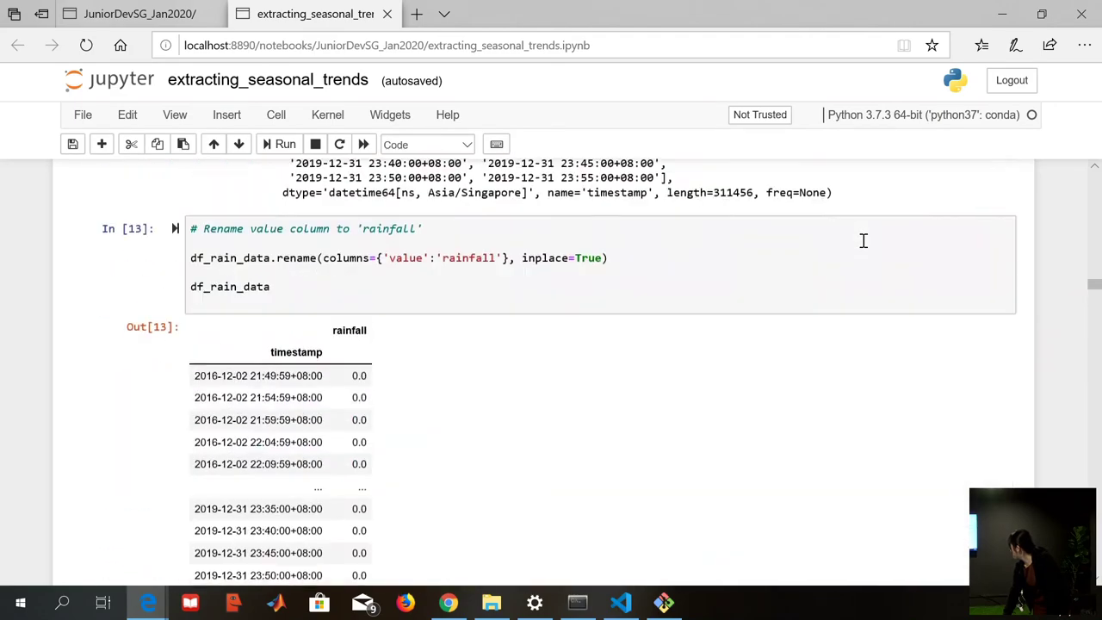
{"action": "scroll", "coordinate": [863, 240], "scroll_direction": "down", "scroll_amount": 5}
{"action": "scroll", "coordinate": [864, 240], "scroll_direction": "down", "scroll_amount": 15}
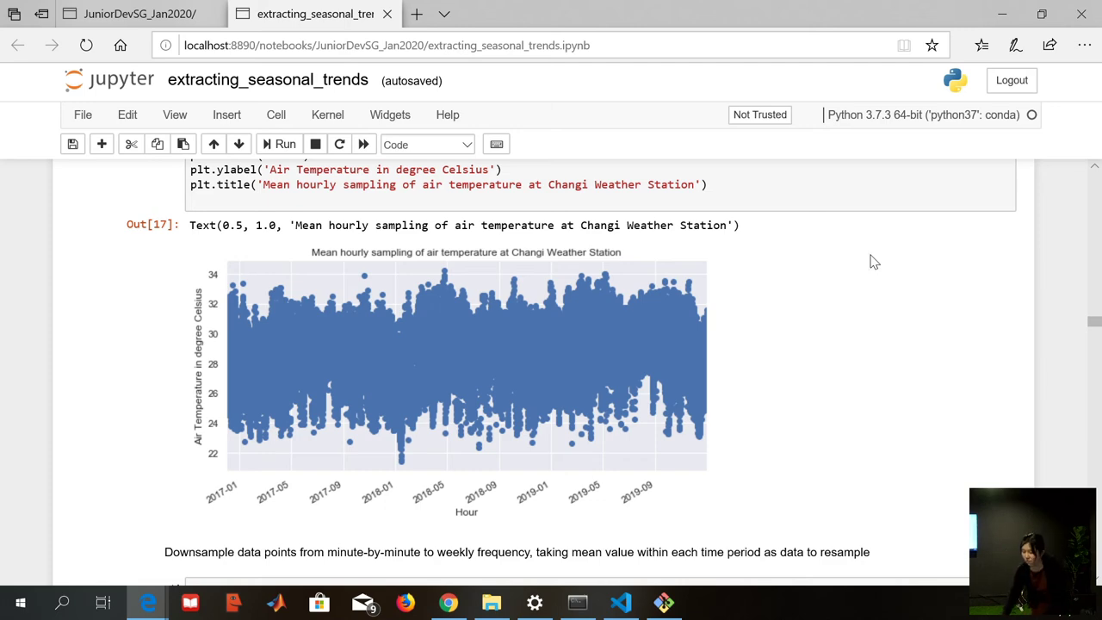
Step: Scroll past the month-wise box plots to the three-year year-wise air temperature box plots
{"action": "scroll", "coordinate": [872, 310], "scroll_direction": "down", "scroll_amount": 3}
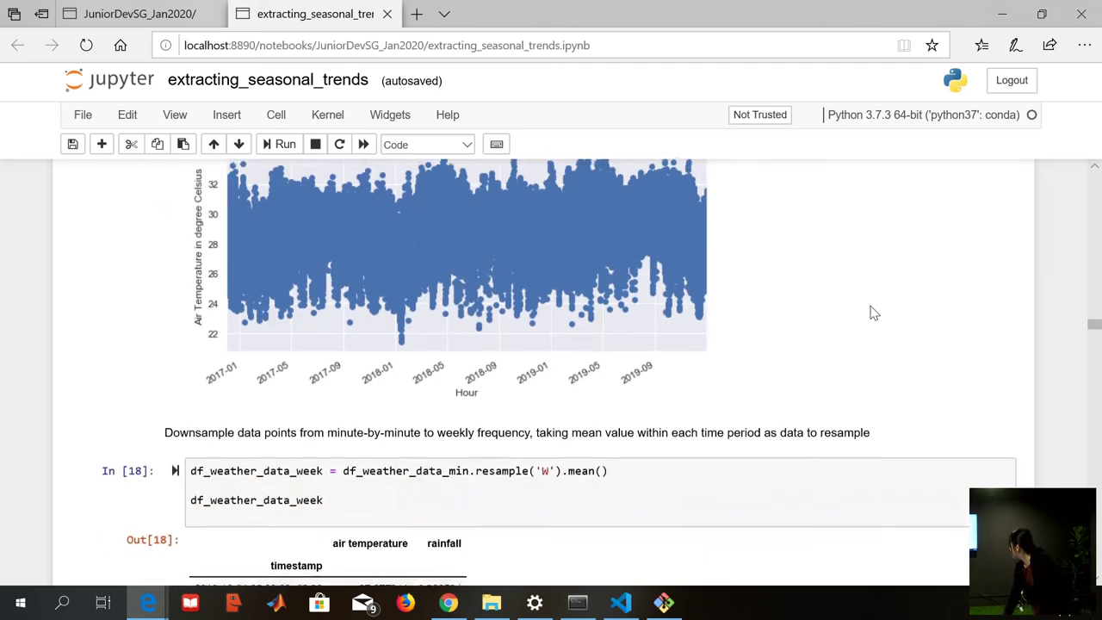
{"action": "scroll", "coordinate": [872, 312], "scroll_direction": "down", "scroll_amount": 3}
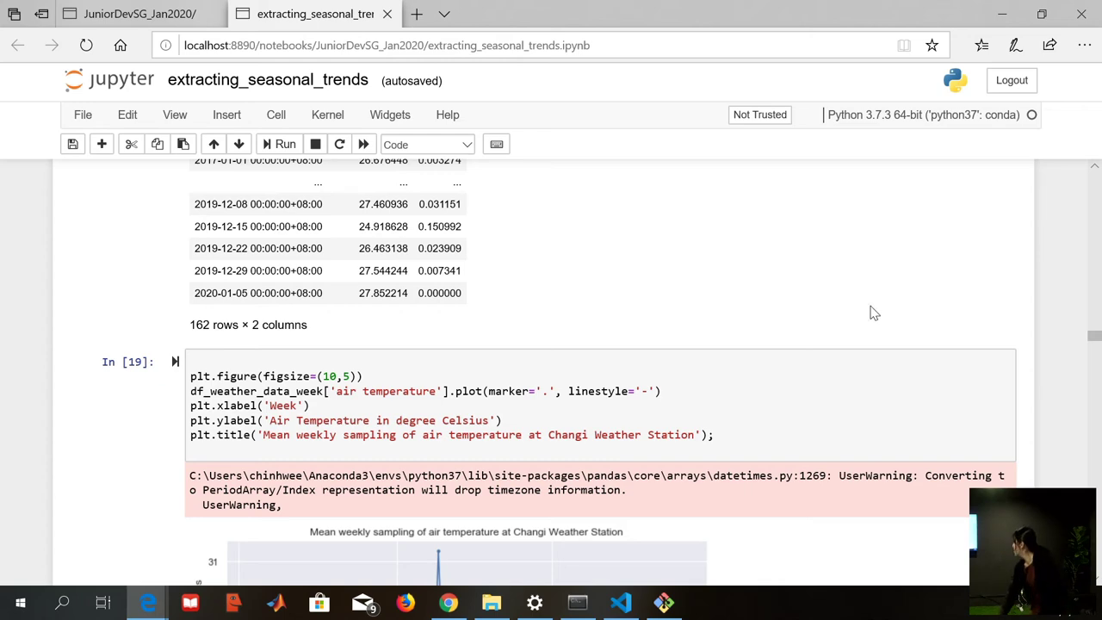
{"action": "scroll", "coordinate": [871, 312], "scroll_direction": "down", "scroll_amount": 3}
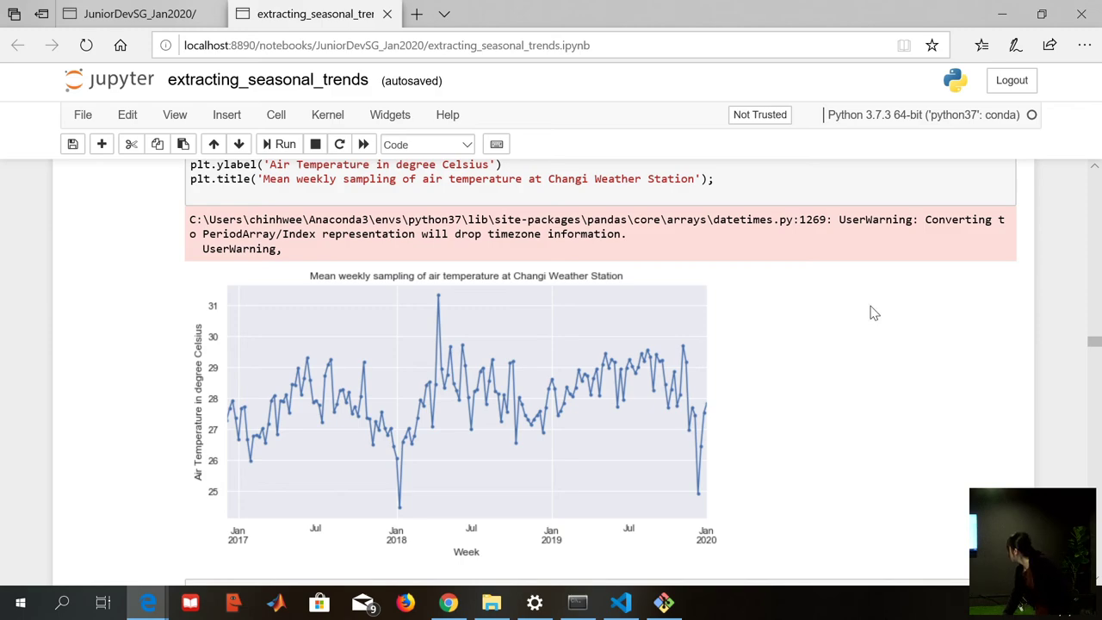
{"action": "scroll", "coordinate": [865, 315], "scroll_direction": "down", "scroll_amount": 4}
{"action": "scroll", "coordinate": [855, 317], "scroll_direction": "down", "scroll_amount": 3}
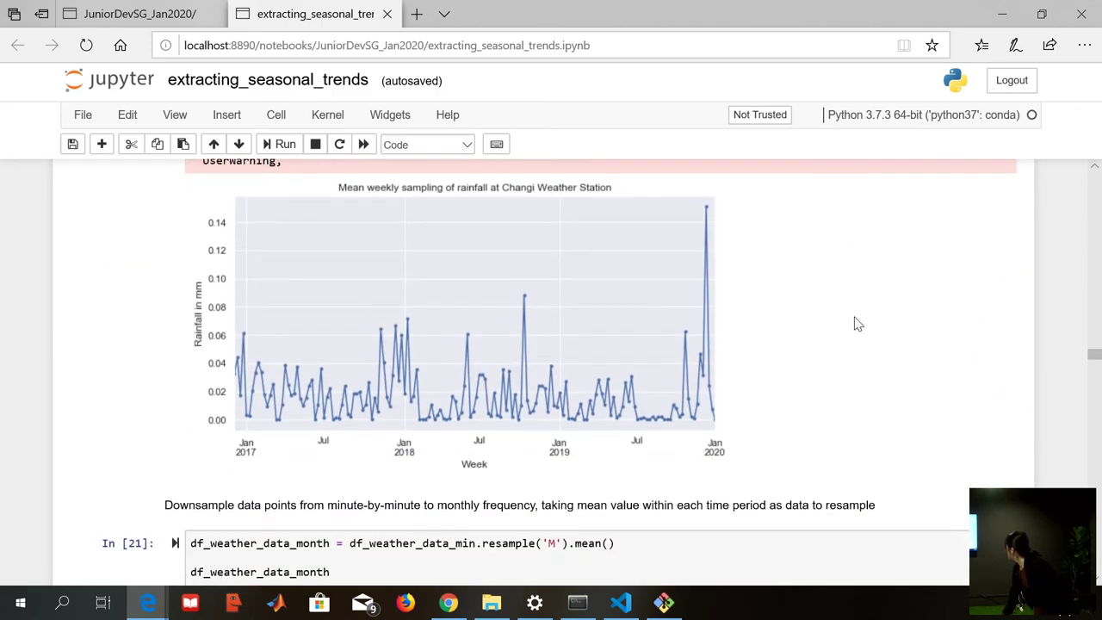
{"action": "scroll", "coordinate": [855, 324], "scroll_direction": "down", "scroll_amount": 15}
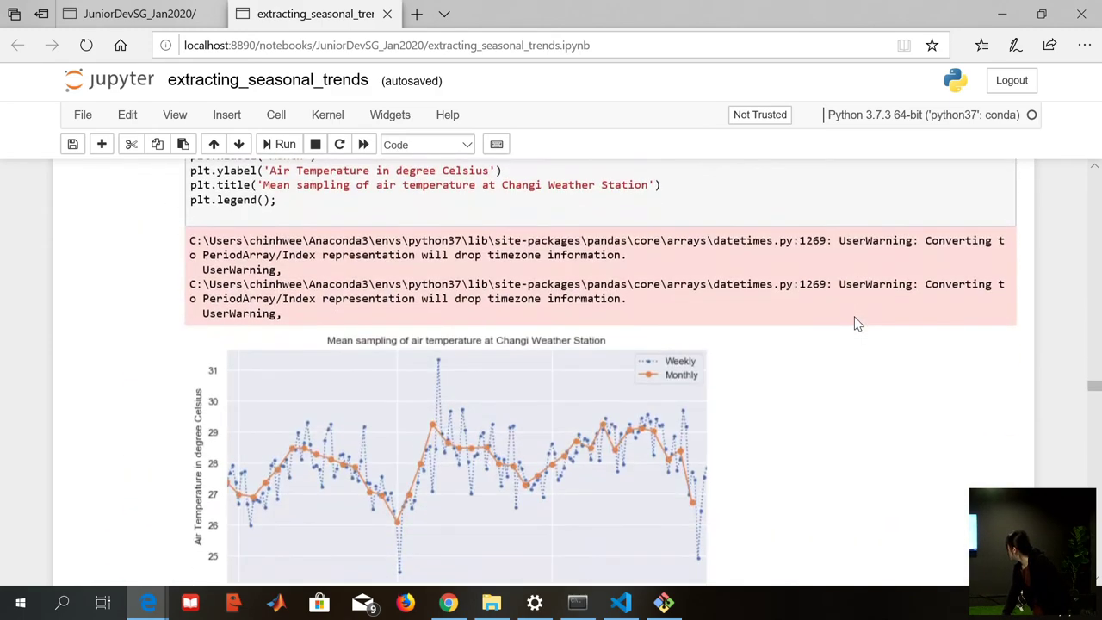
{"action": "scroll", "coordinate": [855, 323], "scroll_direction": "down", "scroll_amount": 18}
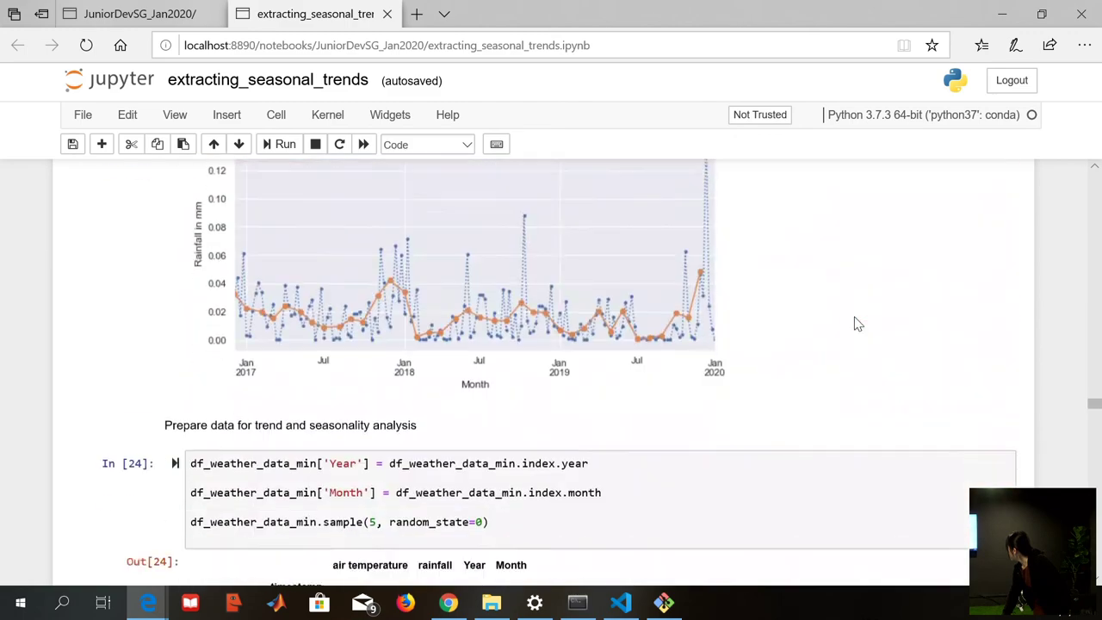
{"action": "scroll", "coordinate": [855, 324], "scroll_direction": "up", "scroll_amount": 1}
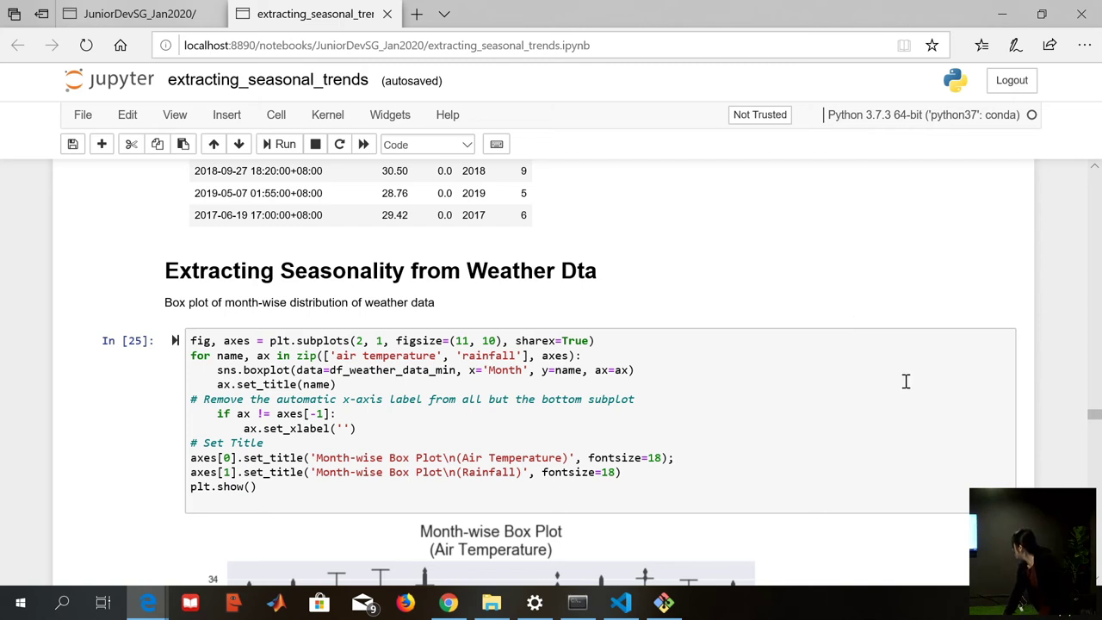
{"action": "scroll", "coordinate": [906, 381], "scroll_direction": "down", "scroll_amount": 1}
{"action": "scroll", "coordinate": [906, 382], "scroll_direction": "down", "scroll_amount": 2}
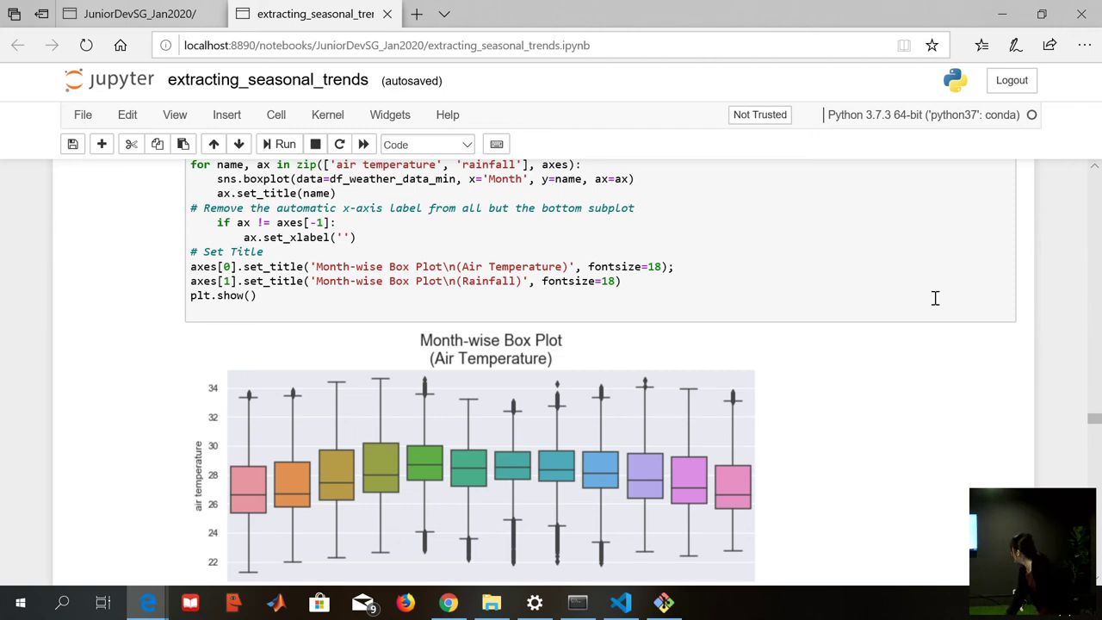
{"action": "scroll", "coordinate": [953, 364], "scroll_direction": "down", "scroll_amount": 1}
{"action": "scroll", "coordinate": [953, 363], "scroll_direction": "down", "scroll_amount": 1}
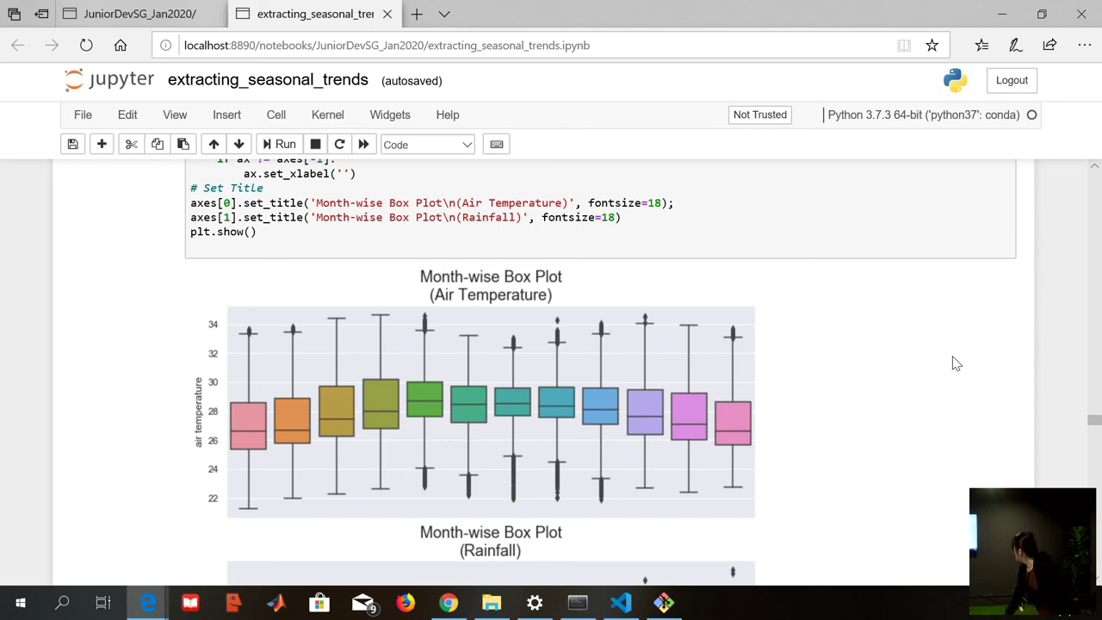
{"action": "scroll", "coordinate": [956, 363], "scroll_direction": "down", "scroll_amount": 10}
{"action": "scroll", "coordinate": [956, 363], "scroll_direction": "up", "scroll_amount": 2}
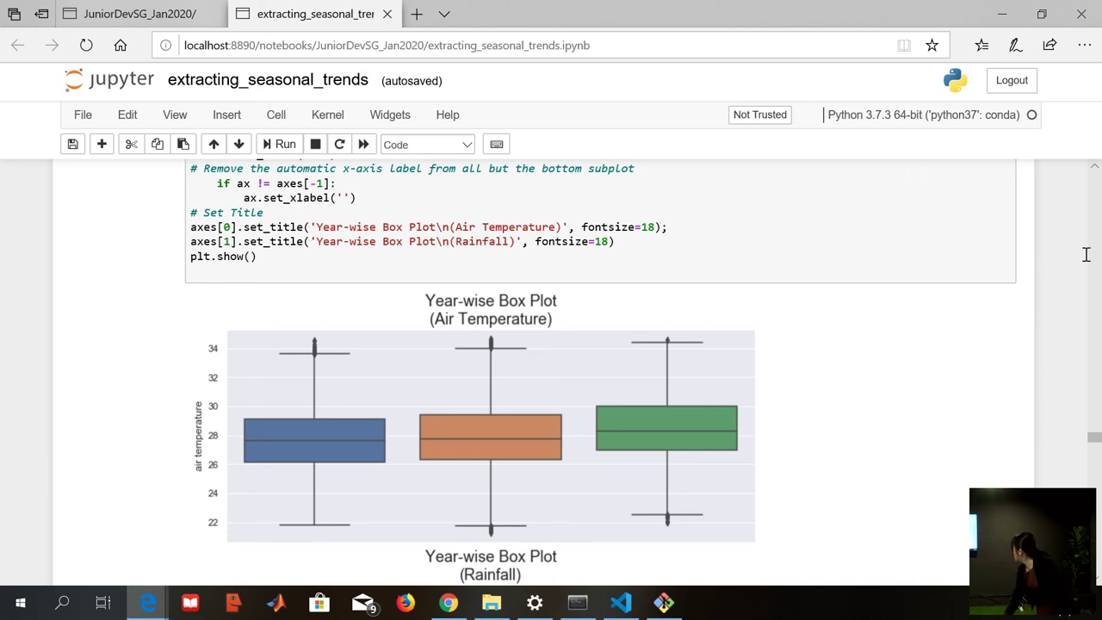
Step: Dismiss the context menu and scroll to the In [27] monthly rainfall chart, Dec 2016–Dec 2019
{"action": "right_click", "coordinate": [956, 363]}
{"action": "left_click", "coordinate": [947, 342]}
{"action": "scroll", "coordinate": [947, 342], "scroll_direction": "down", "scroll_amount": 7}
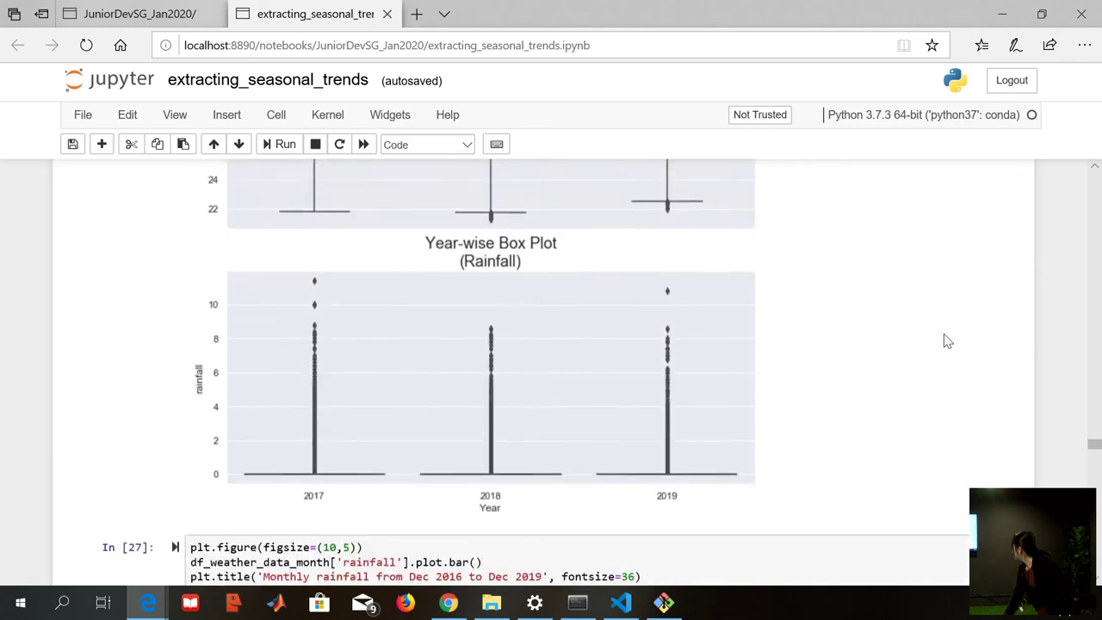
{"action": "scroll", "coordinate": [982, 320], "scroll_direction": "down", "scroll_amount": 3}
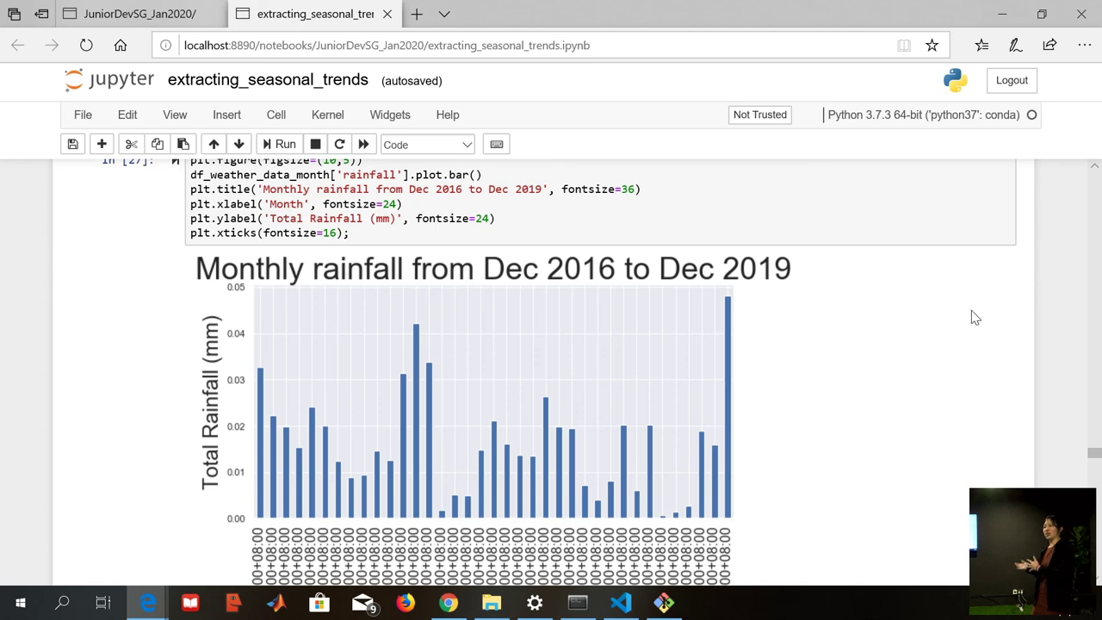
Step: Scroll past the In [29] rain versus no-rain box plot to the In [32] rain days chart
{"action": "scroll", "coordinate": [975, 318], "scroll_direction": "down", "scroll_amount": 5}
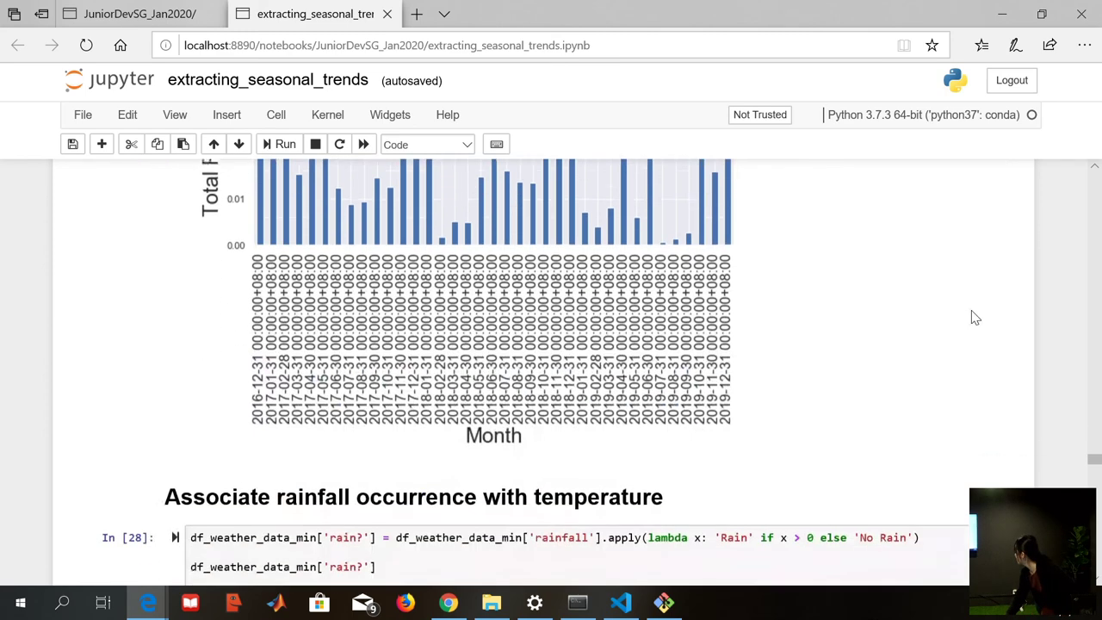
{"action": "scroll", "coordinate": [951, 324], "scroll_direction": "down", "scroll_amount": 3}
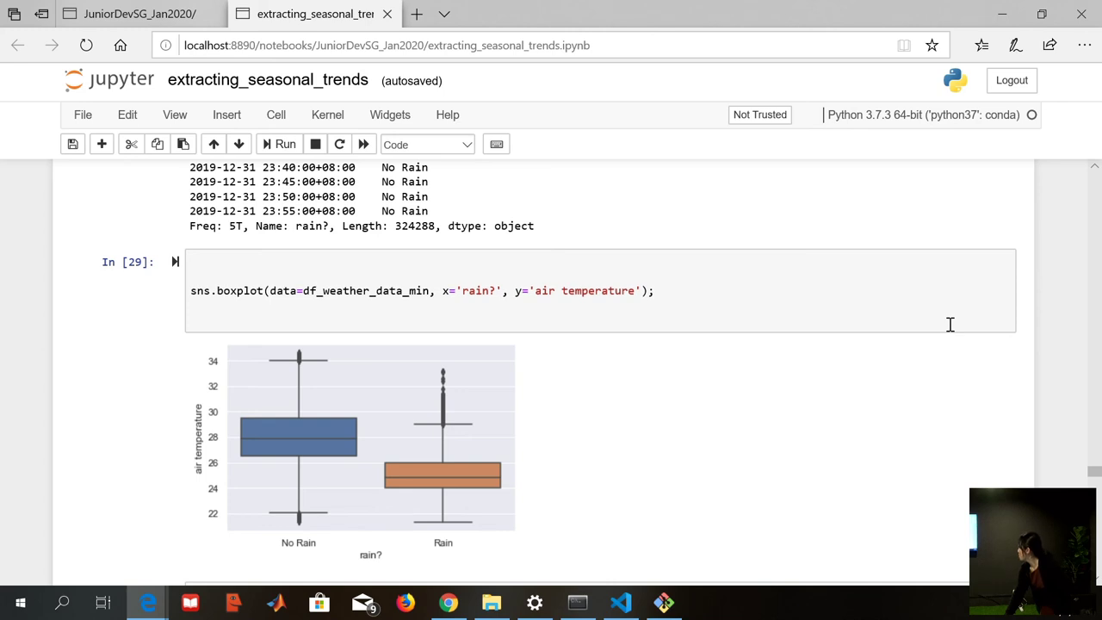
{"action": "scroll", "coordinate": [879, 489], "scroll_direction": "down", "scroll_amount": 1}
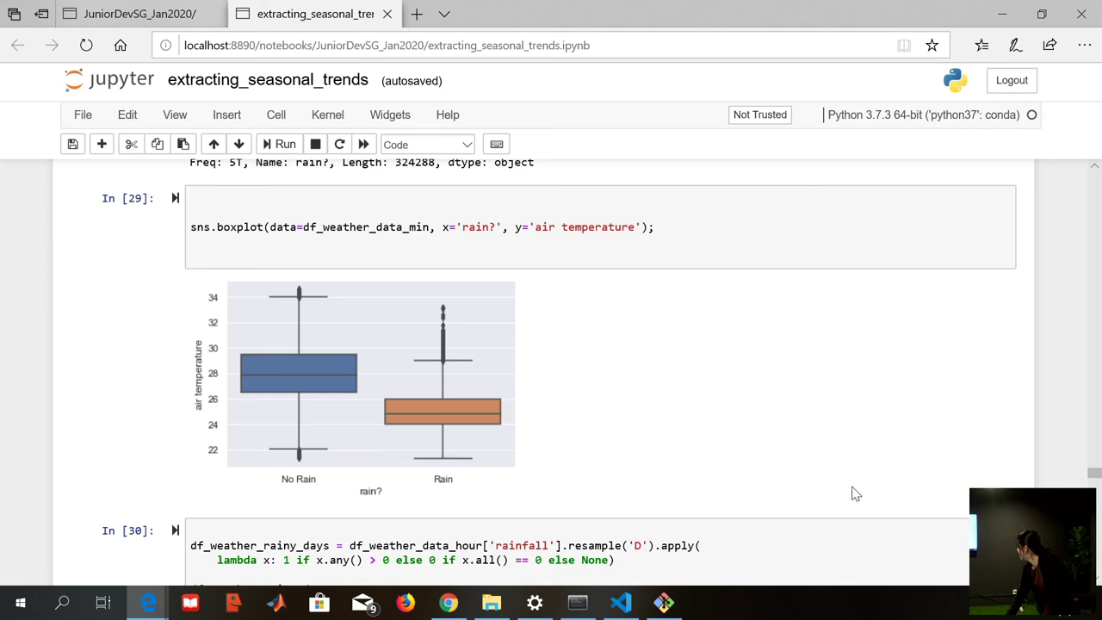
{"action": "scroll", "coordinate": [855, 493], "scroll_direction": "down", "scroll_amount": 3}
{"action": "scroll", "coordinate": [855, 493], "scroll_direction": "down", "scroll_amount": 10}
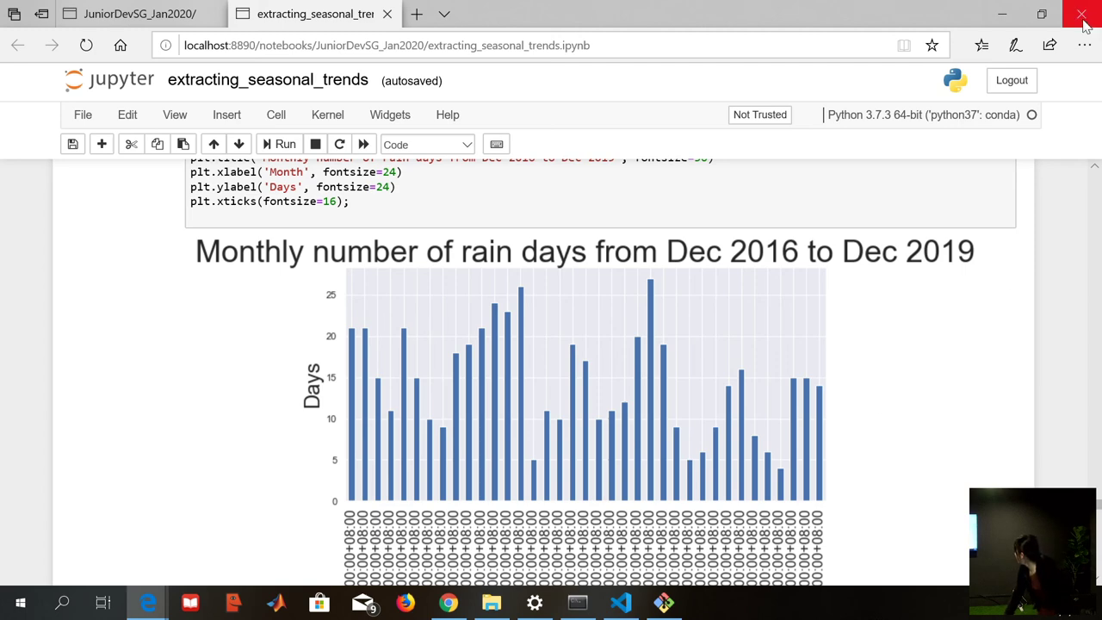
Step: Minimize the seasonal trends and data pipelines Edge windows, bringing Git Bash forward
{"action": "left_click", "coordinate": [1020, 14]}
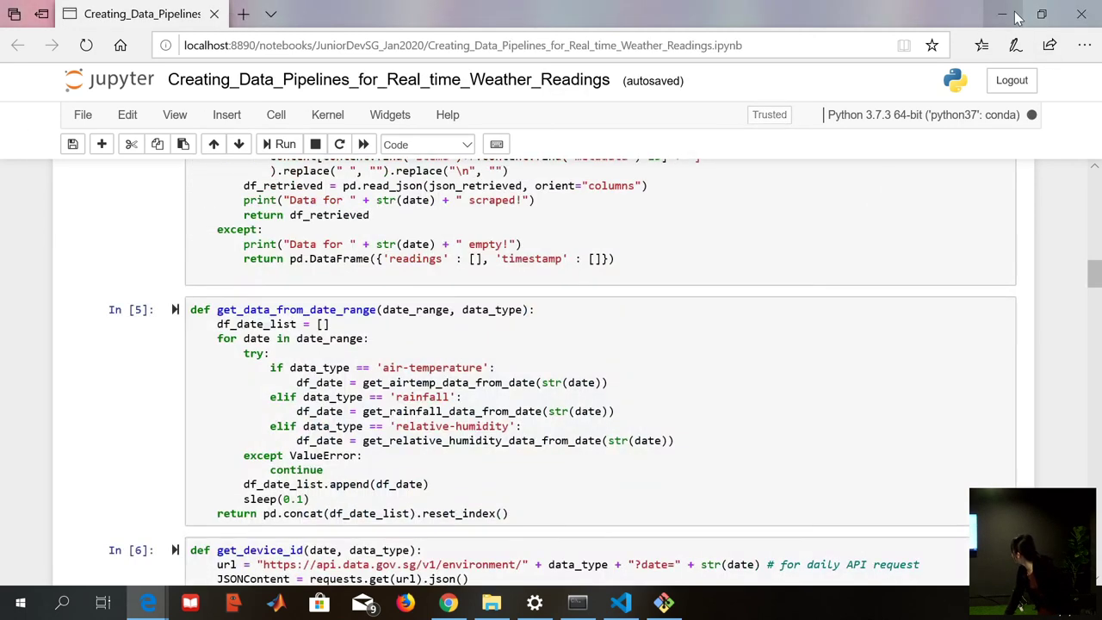
{"action": "left_click", "coordinate": [660, 604]}
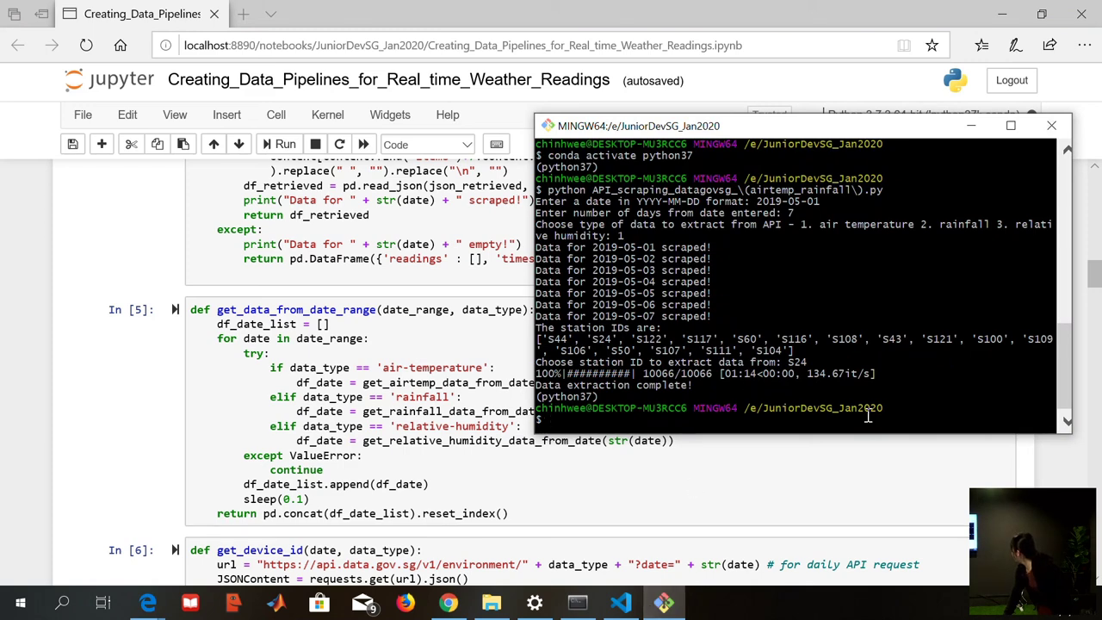
{"action": "left_click", "coordinate": [1001, 14]}
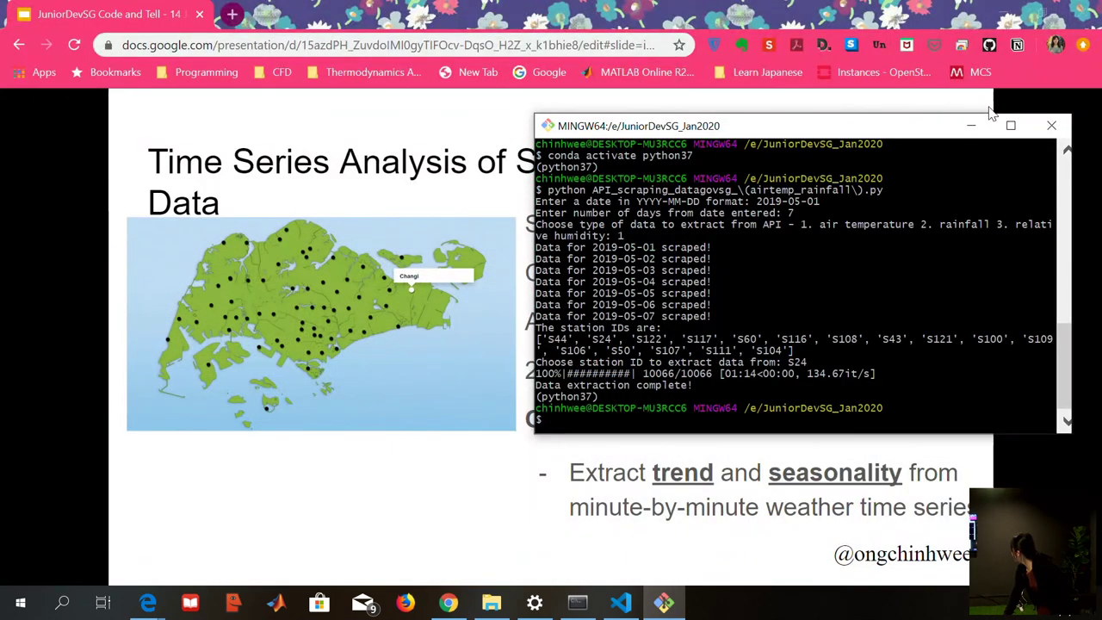
Step: Minimize the terminal and advance through Key Takeaways and contact slides to the global diversity CFP day slide
{"action": "left_click", "coordinate": [972, 125]}
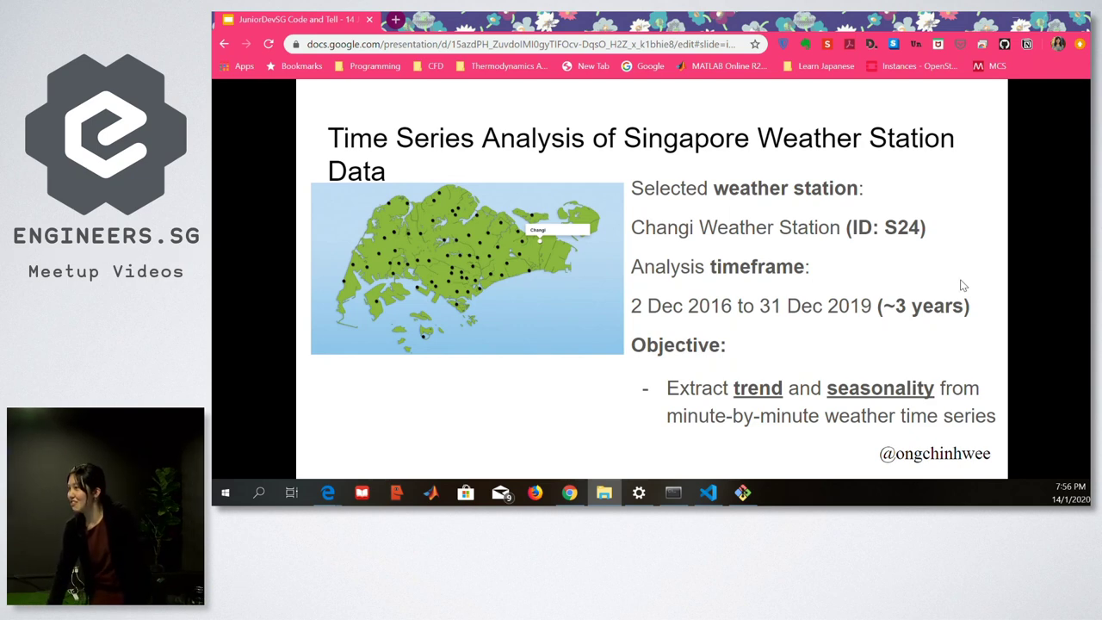
{"action": "key", "text": "Right"}
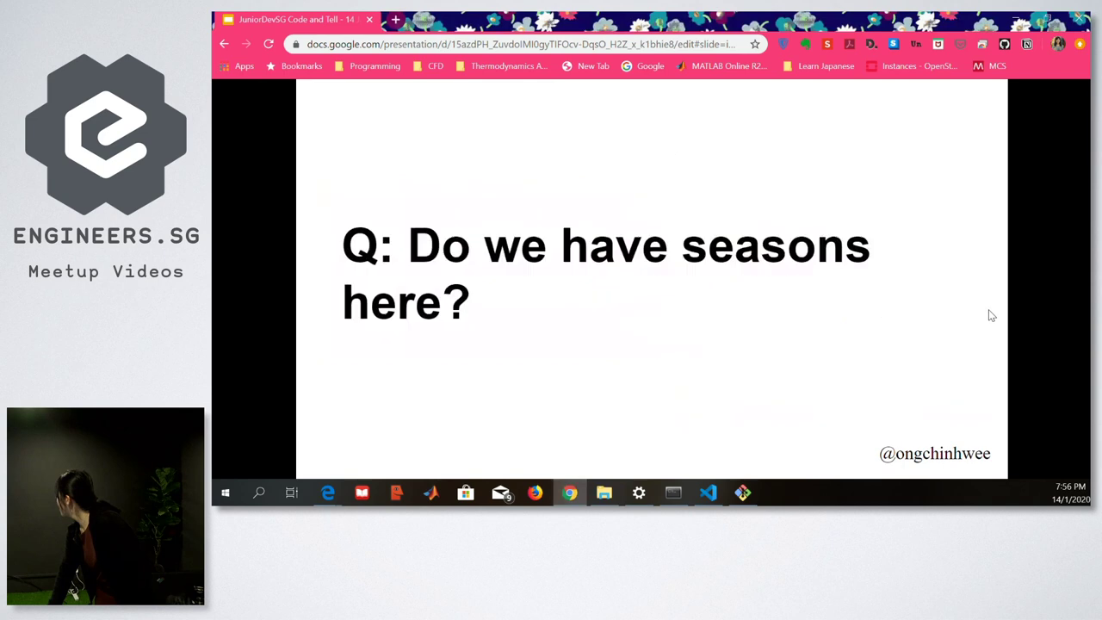
{"action": "key", "text": "Right"}
{"action": "key", "text": "Right"}
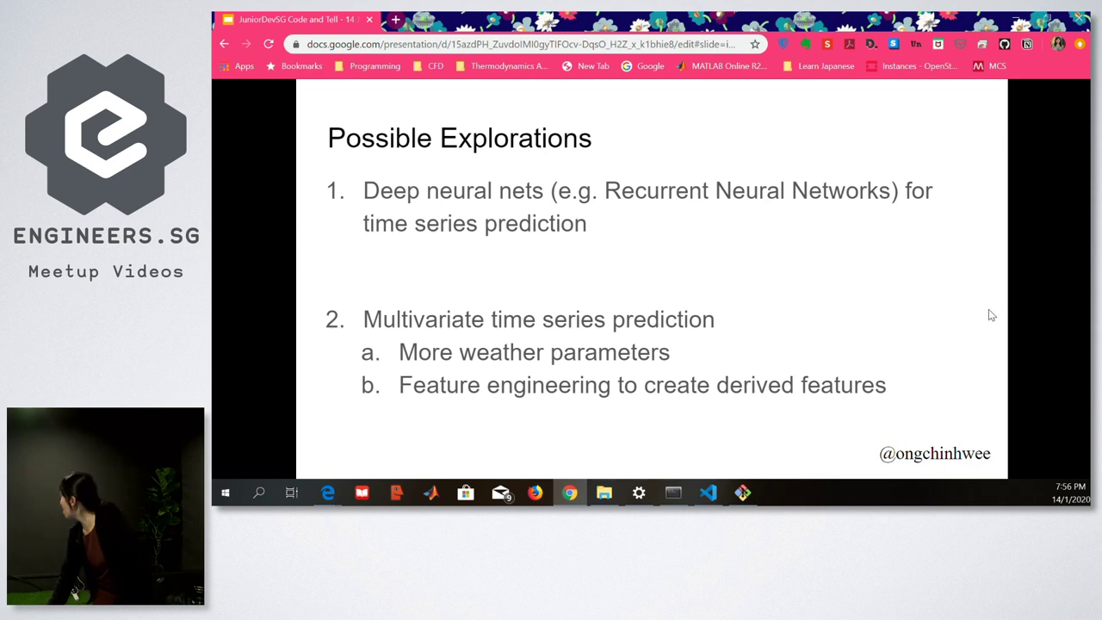
{"action": "key", "text": "Right"}
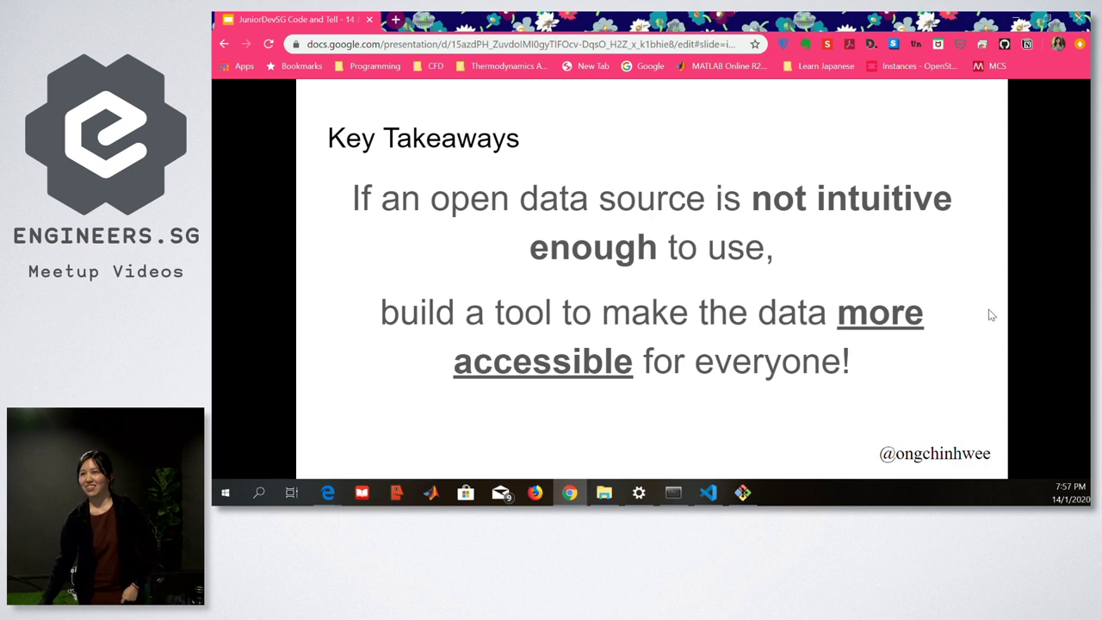
{"action": "key", "text": "Right"}
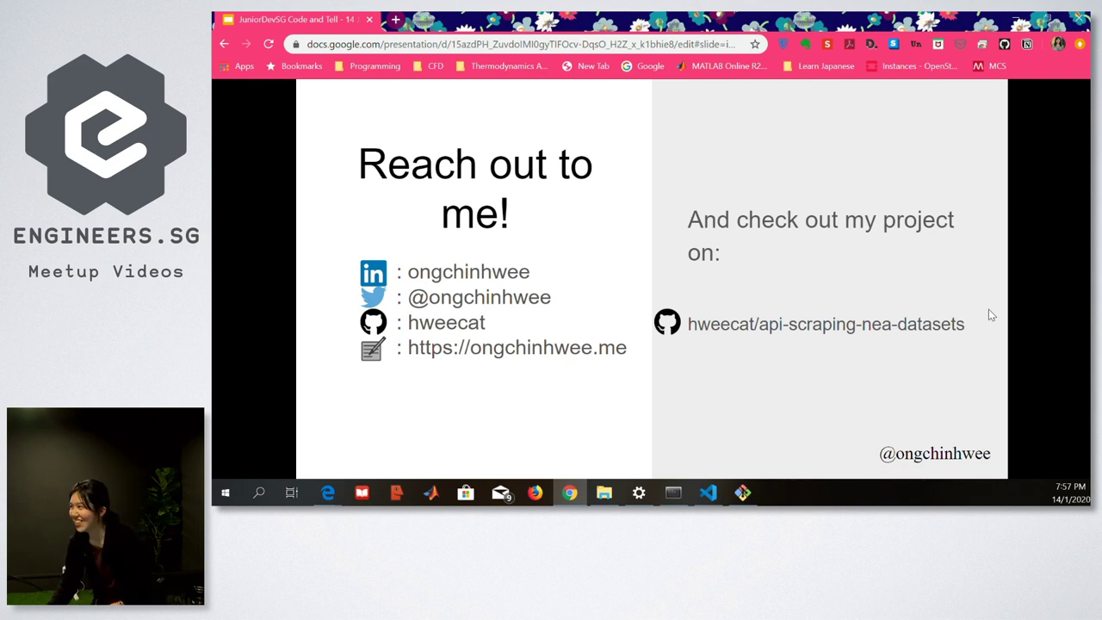
{"action": "key", "text": "Right"}
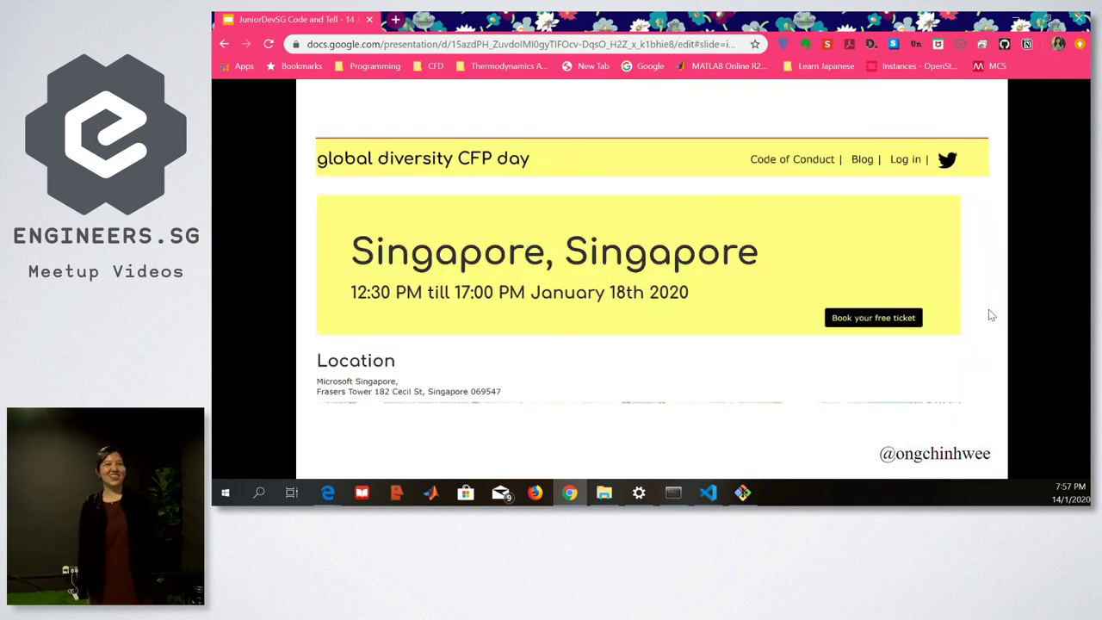